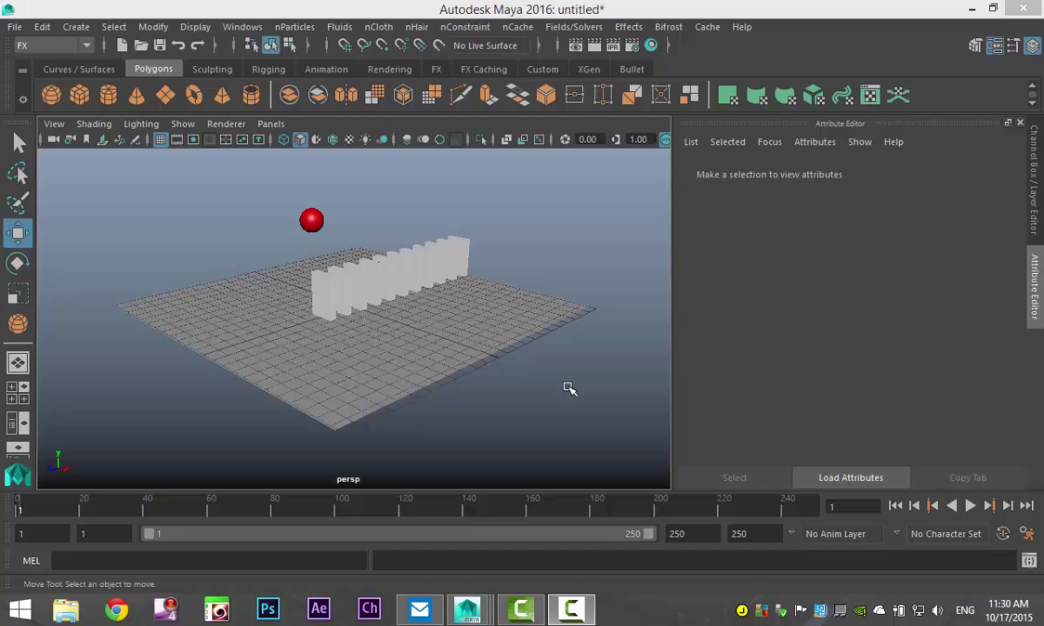
- Switch the menu set to Modeling
alt+drag(568, 392, 525, 431)
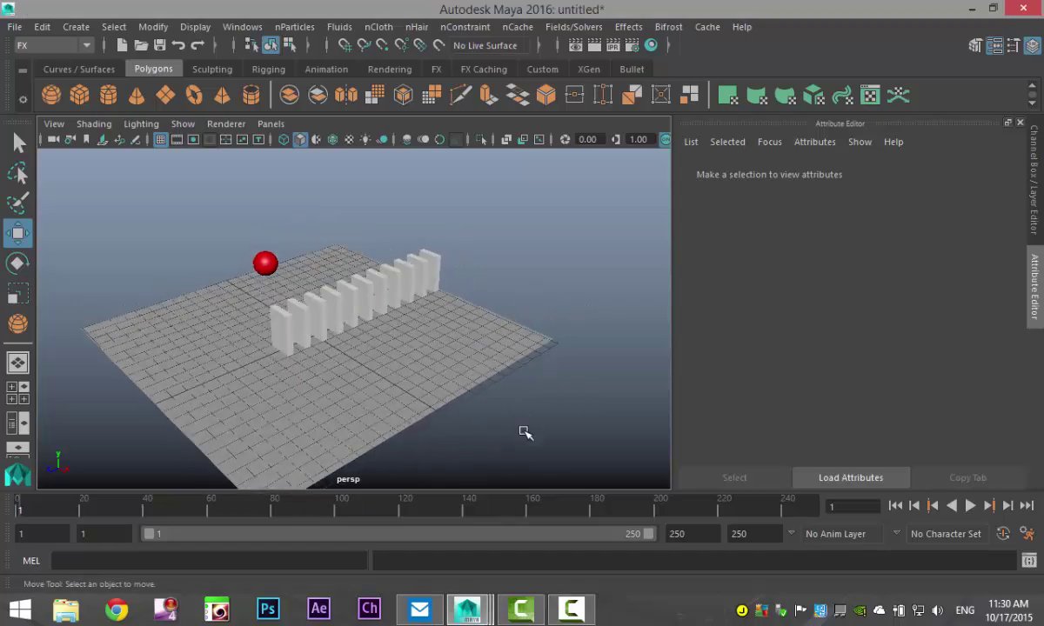
alt+middle_drag(524, 431, 556, 410)
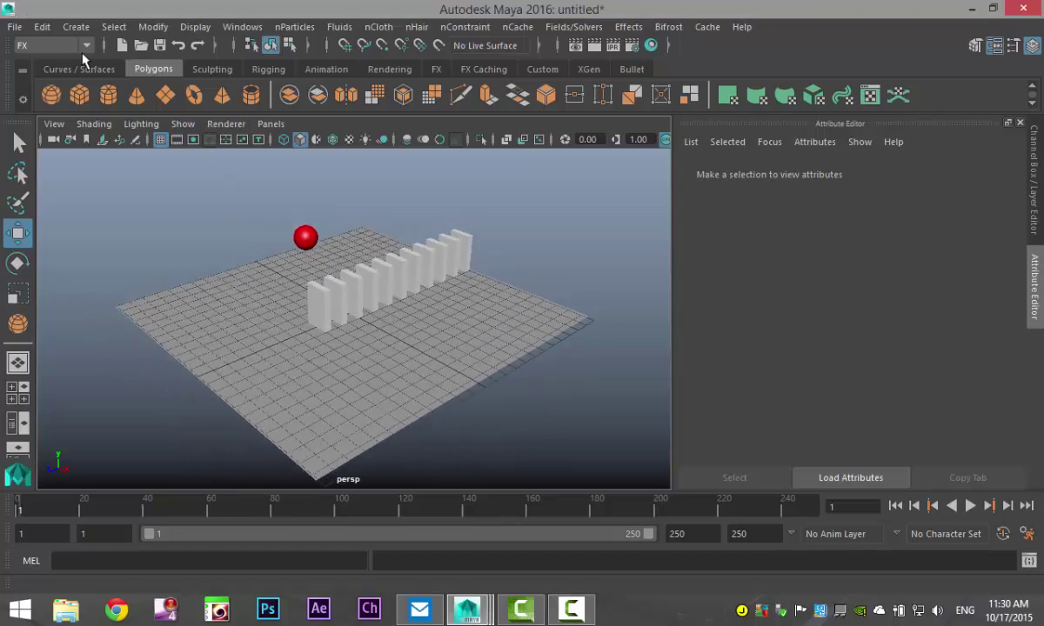
click(52, 48)
click(53, 64)
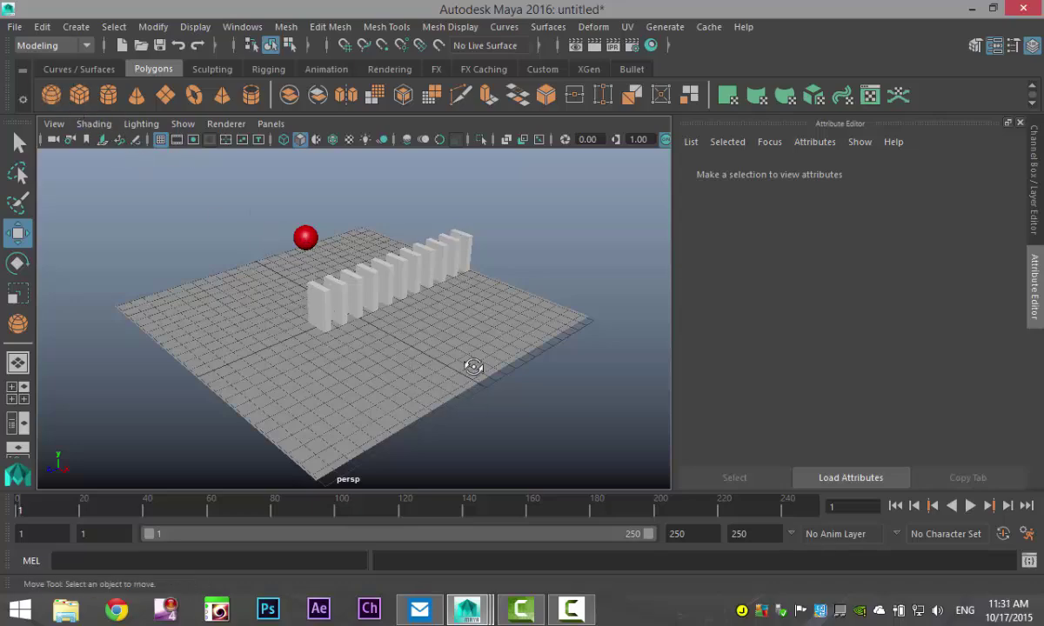
- Check the ball's alignment with the domino row in the top view, then return to perspective
alt+drag(473, 364, 340, 362)
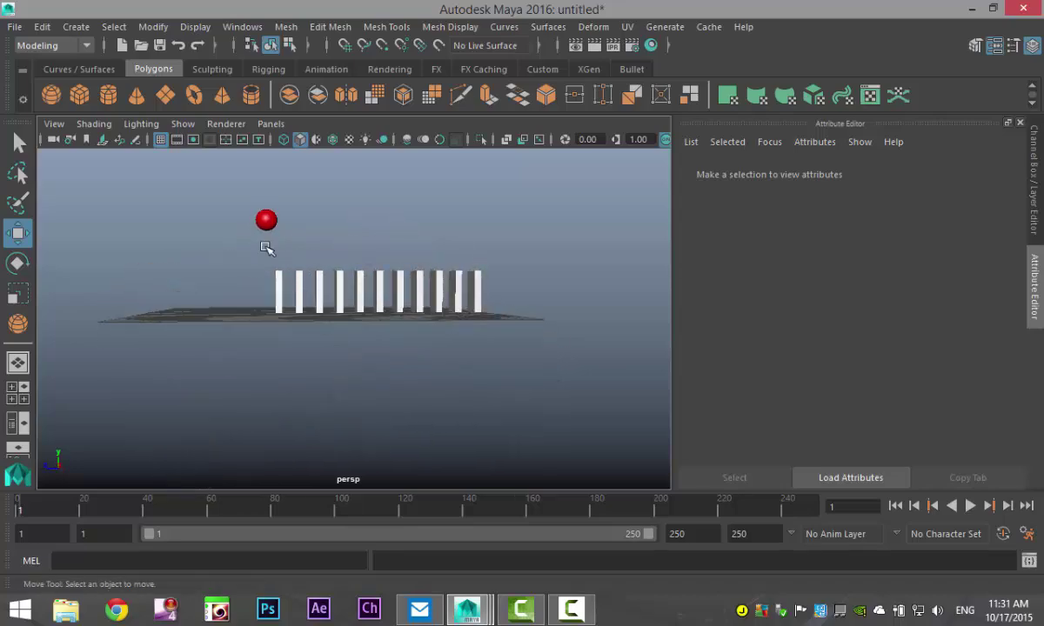
click(17, 392)
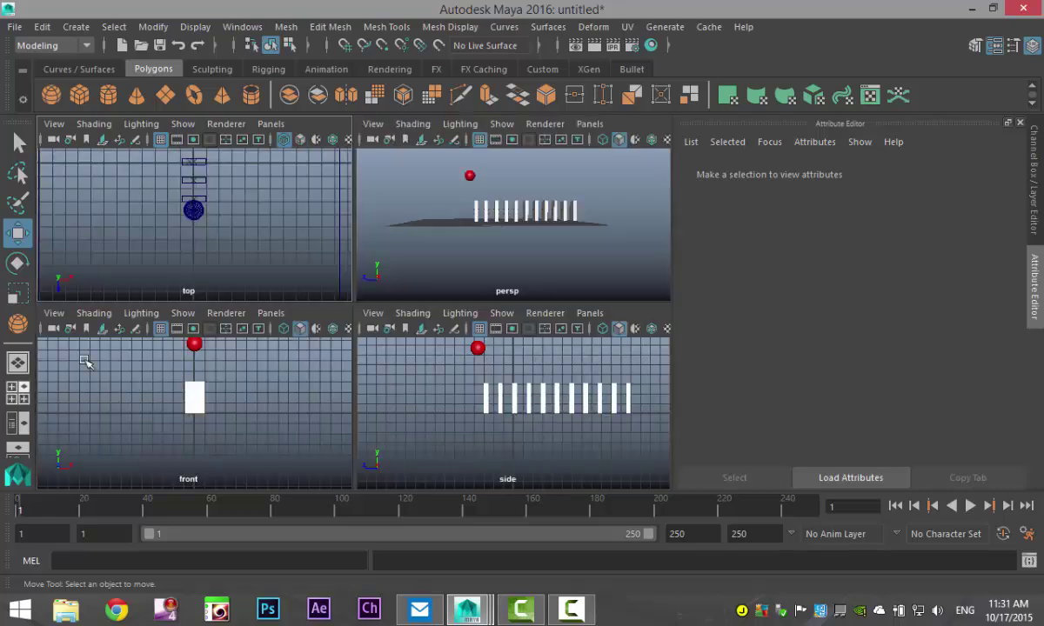
key(space)
scroll(361, 377, up, 5)
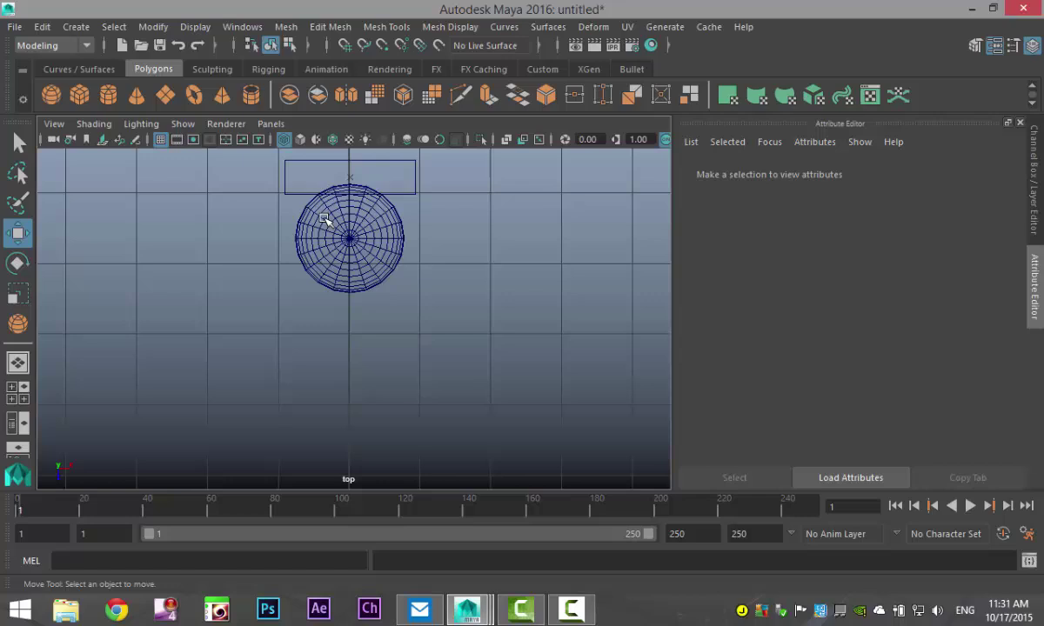
click(18, 393)
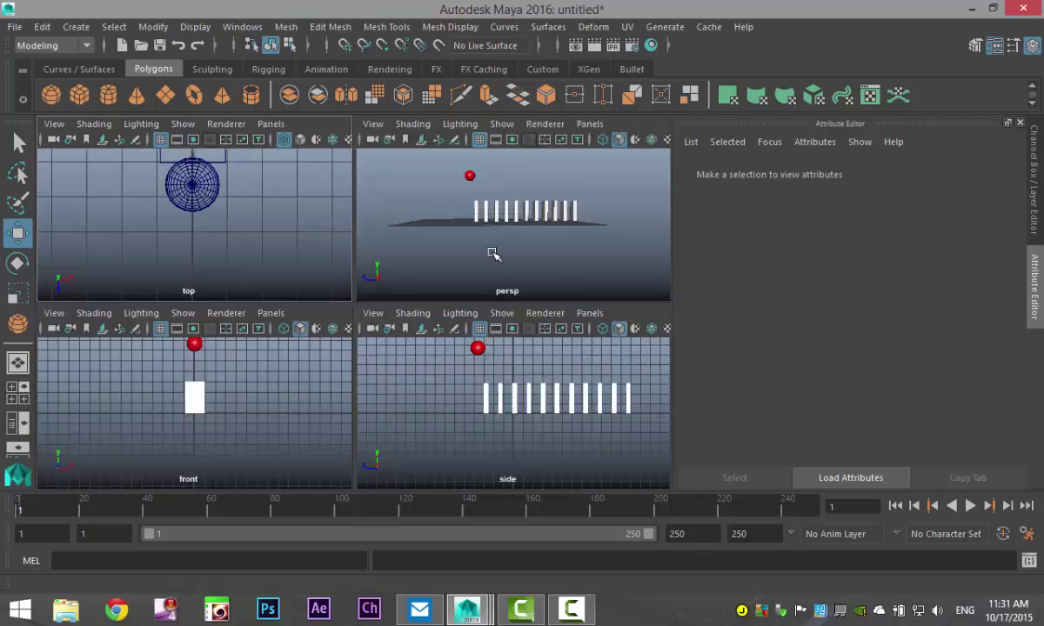
key(space)
alt+drag(388, 370, 407, 420)
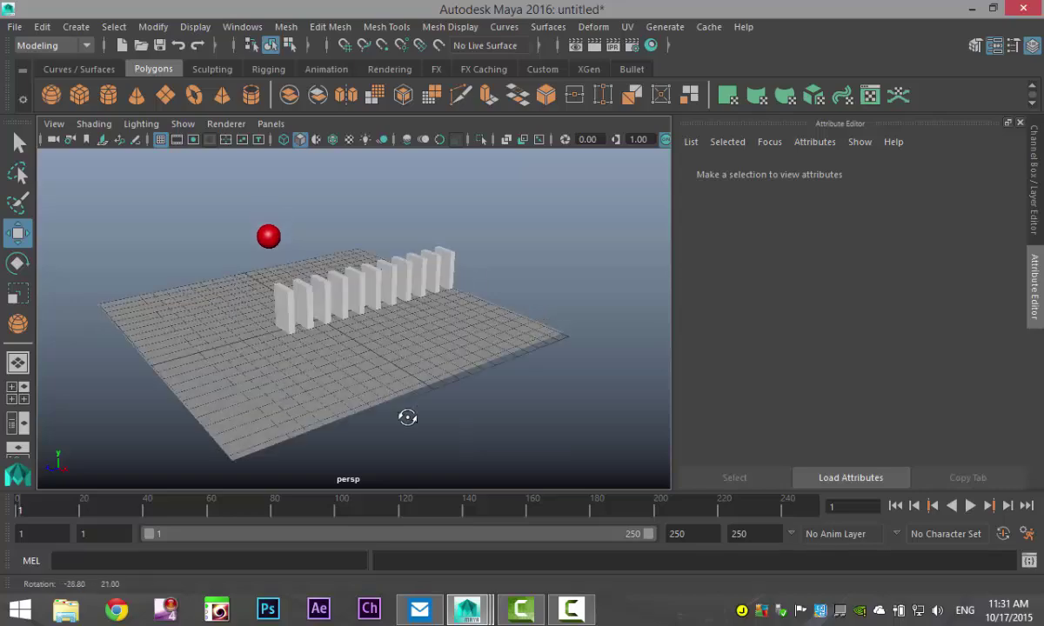
alt+middle_drag(408, 422, 410, 413)
mouse_move(409, 414)
alt+mouse_down()
mouse_move(426, 437)
mouse_move(417, 452)
mouse_move(446, 418)
mouse_move(429, 415)
alt+mouse_up()
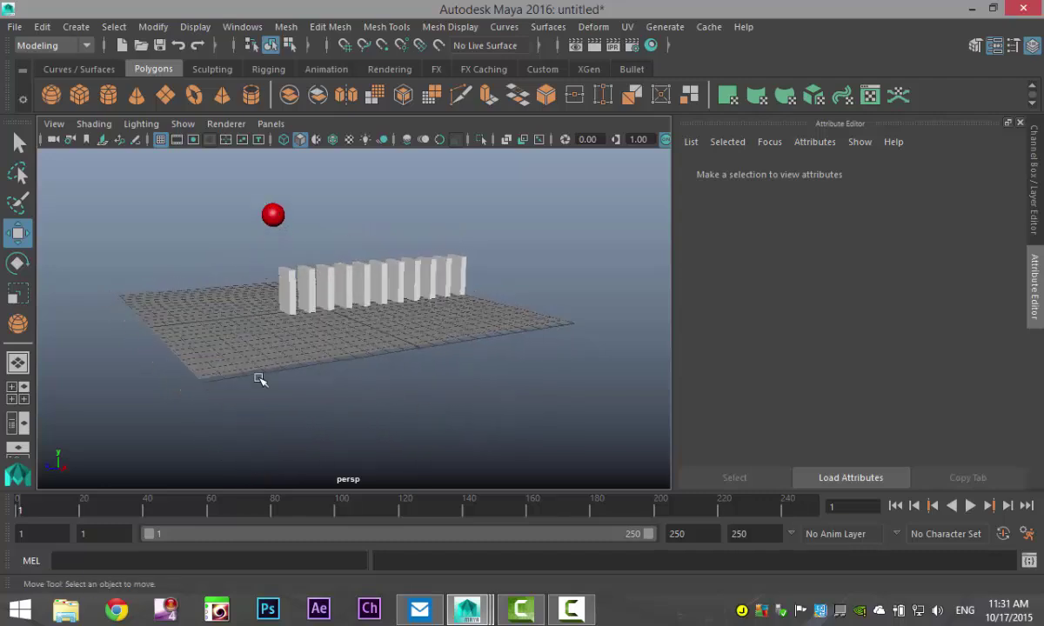
- Select the floor plane and switch the menu set to FX
alt+drag(368, 356, 378, 391)
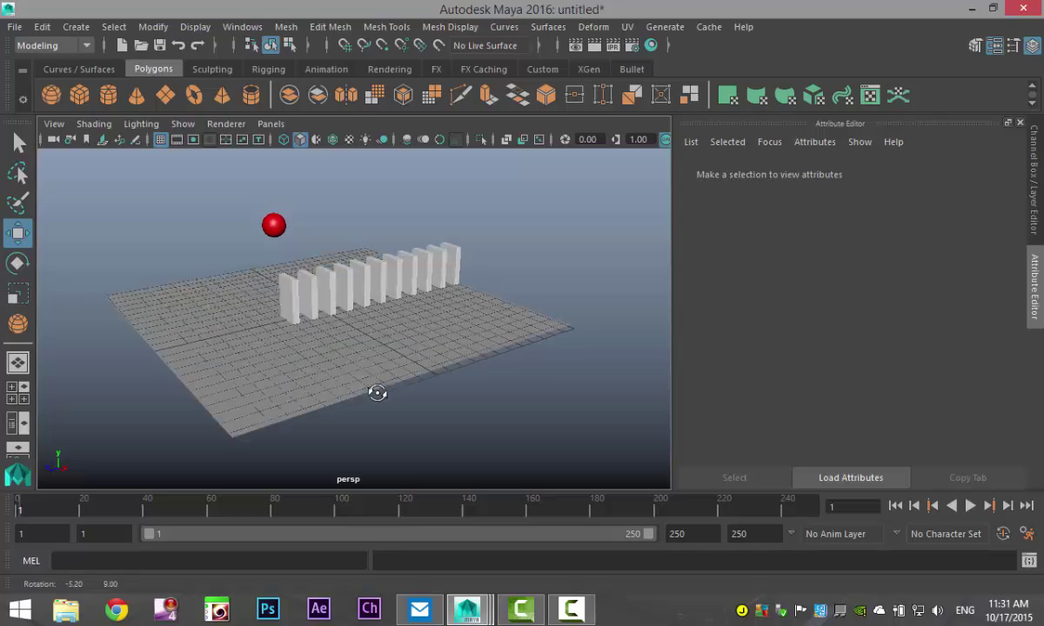
click(470, 332)
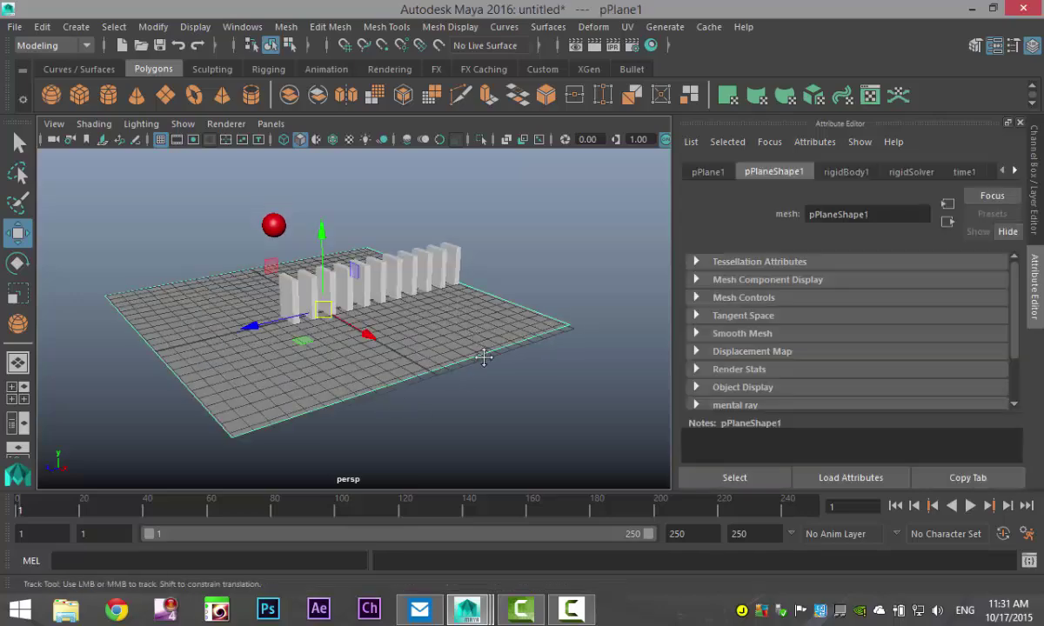
alt+drag(482, 357, 491, 354)
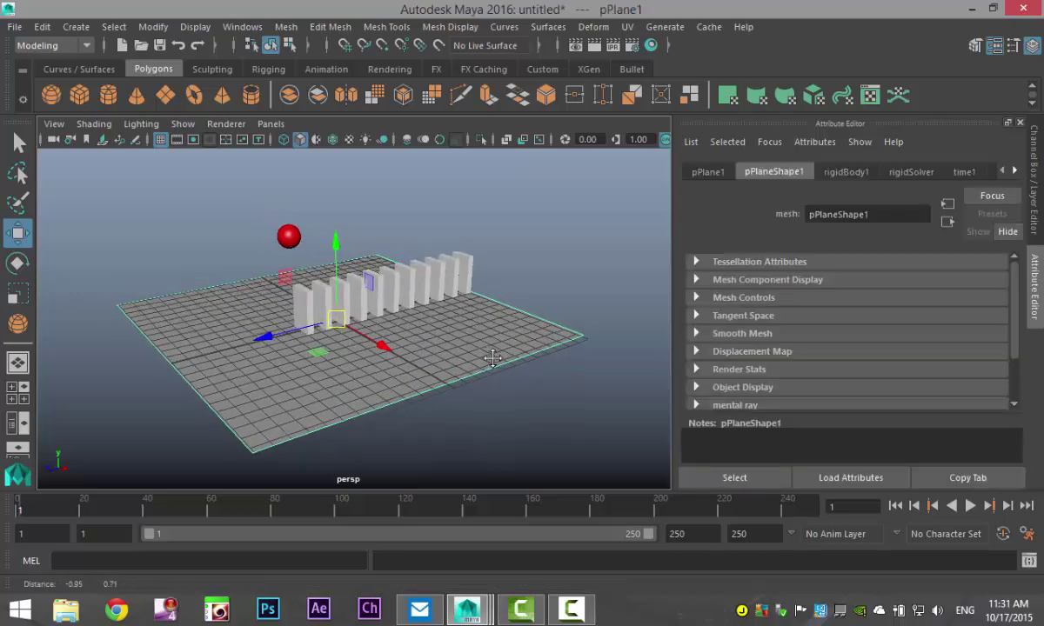
click(56, 48)
click(58, 113)
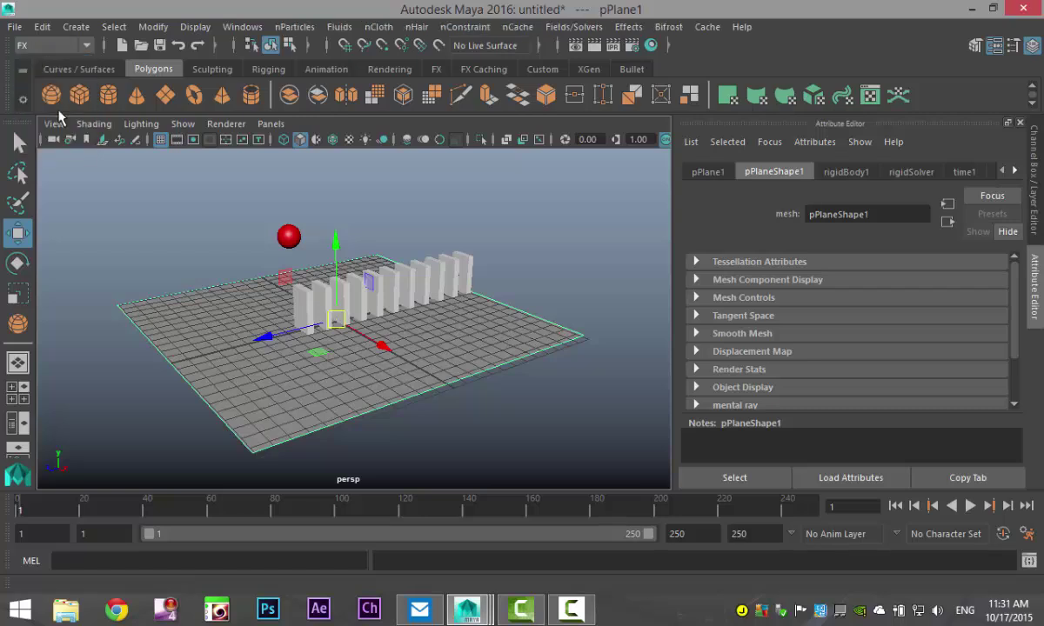
- Make the floor plane a passive rigid body with Fields/Solvers > Create Passive Rigid Body
click(574, 27)
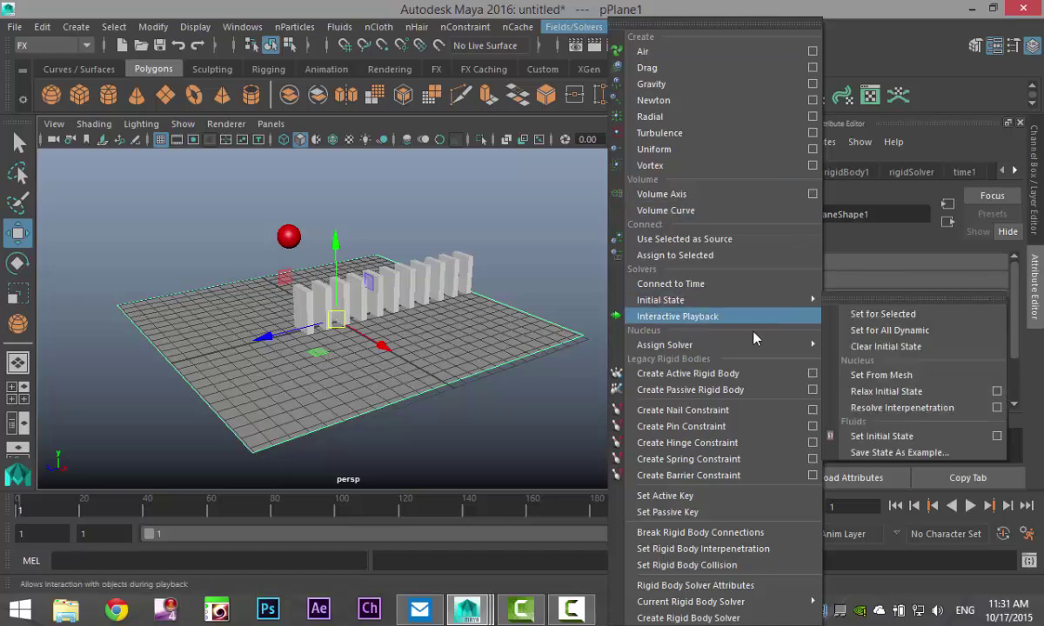
mouse_move(733, 347)
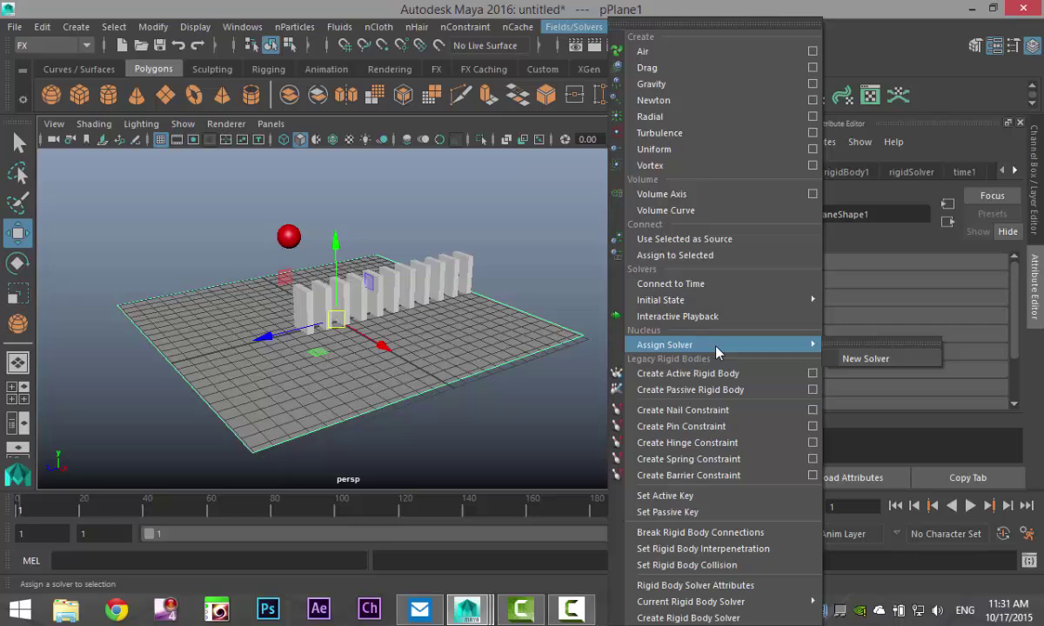
click(747, 391)
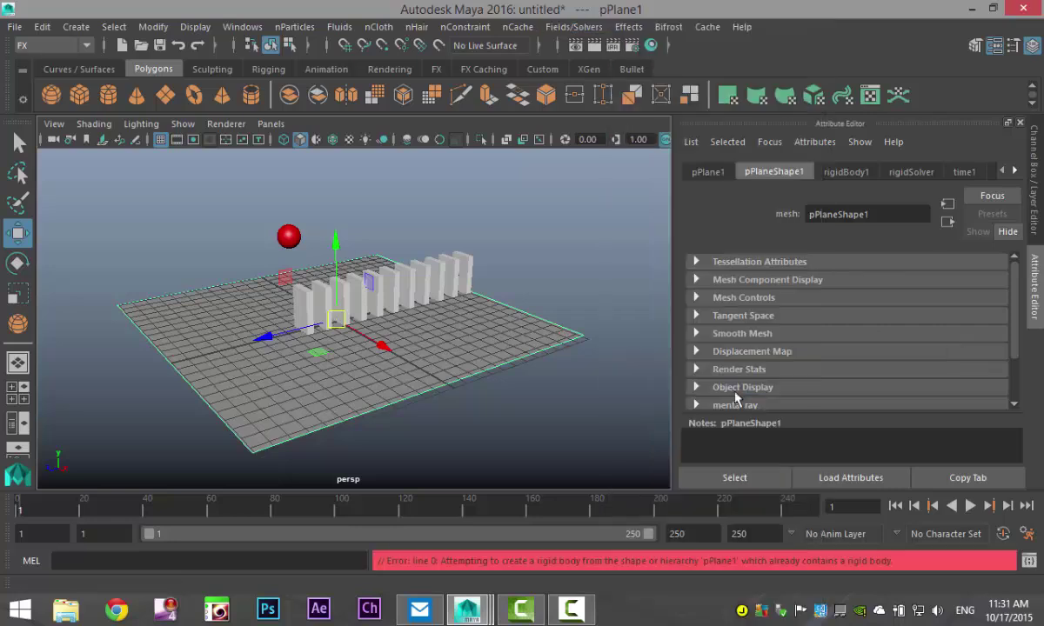
- Select the red ball together with the whole row of dominoes
click(561, 436)
alt+drag(561, 437, 337, 310)
click(280, 223)
drag(268, 265, 559, 290)
alt+drag(517, 326, 525, 433)
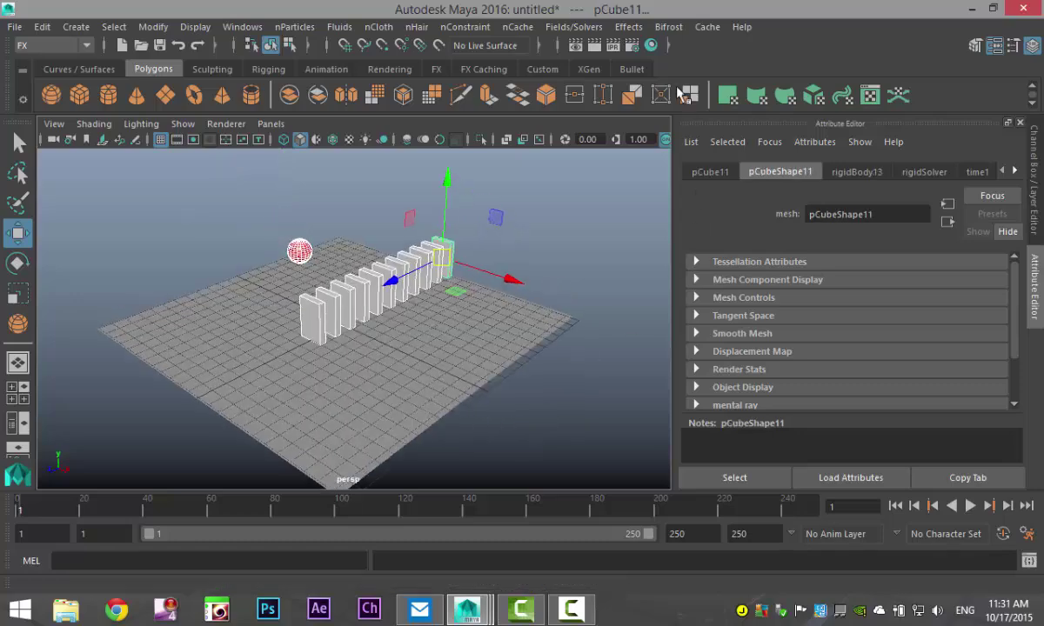
- Make the ball and dominoes active rigid bodies and play the simulation
click(576, 26)
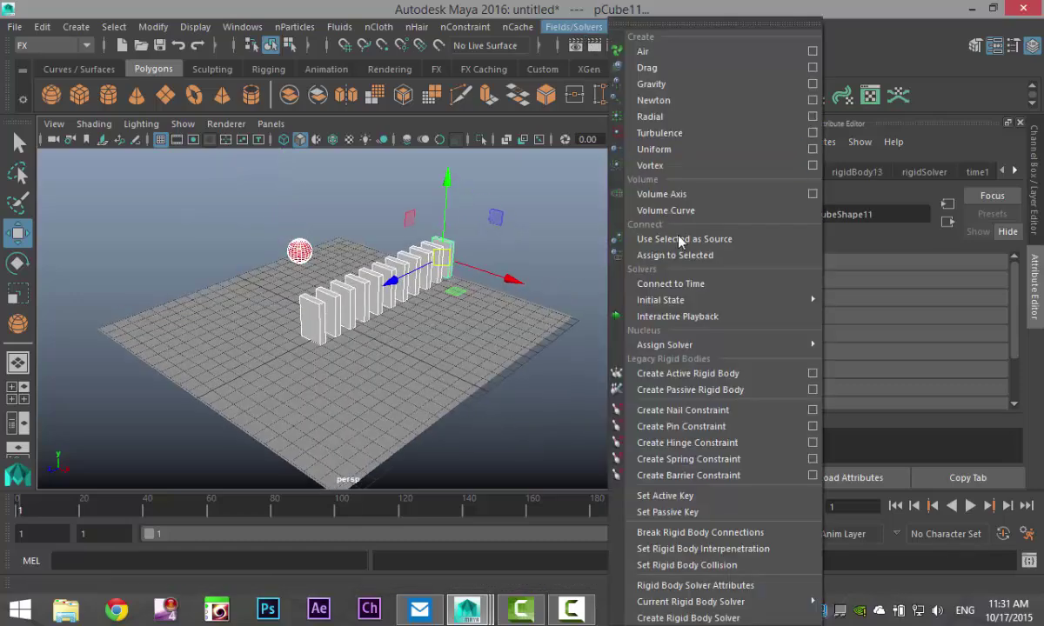
click(731, 380)
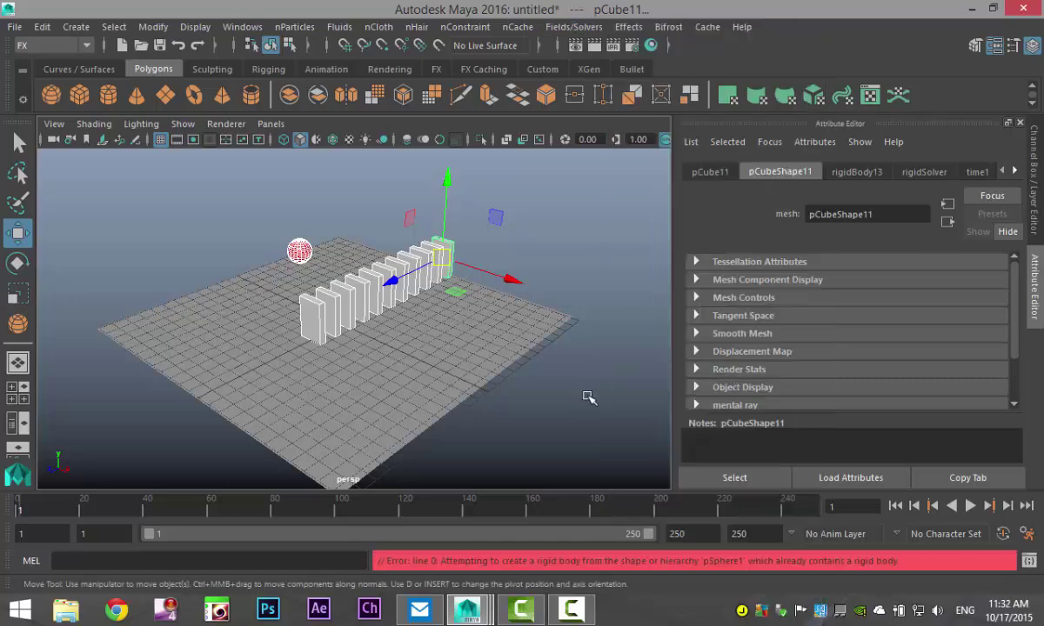
alt+drag(575, 400, 506, 380)
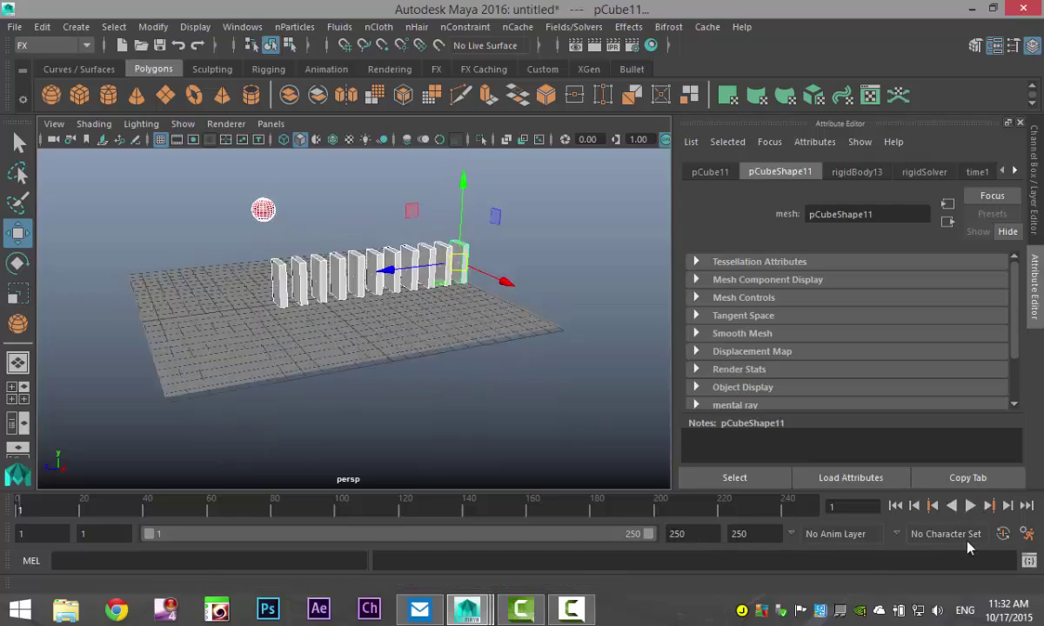
click(970, 507)
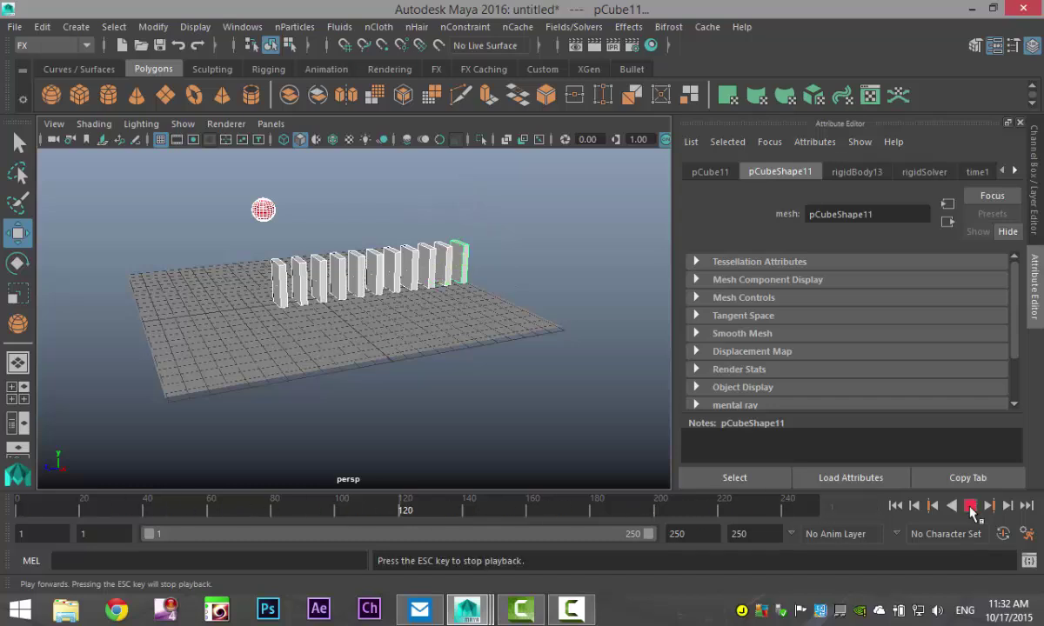
- Stop playback, rewind to frame 1 and clear the selection
click(970, 506)
click(893, 507)
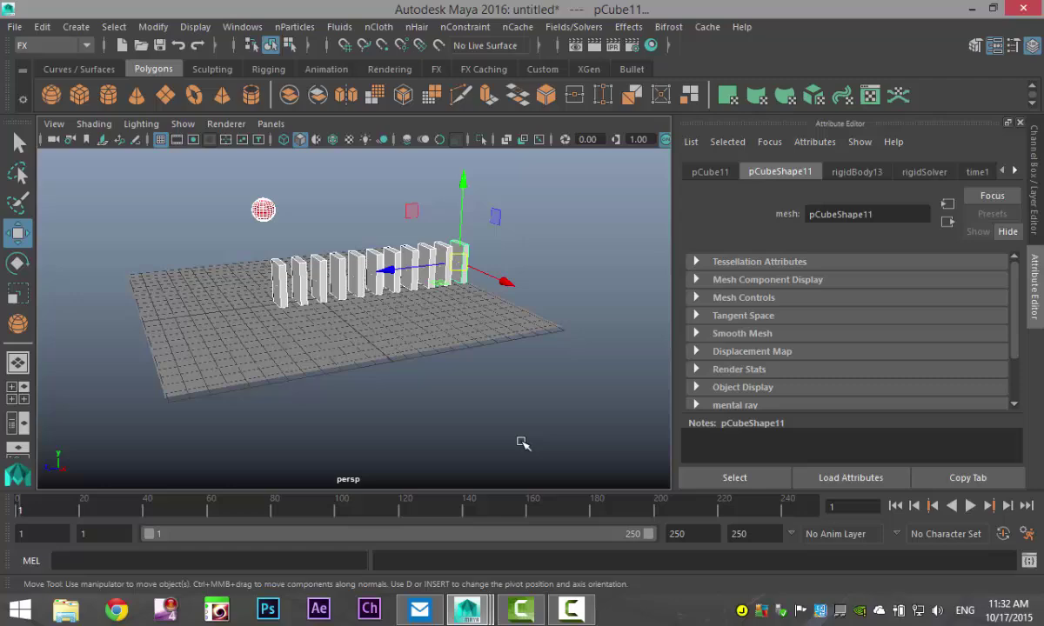
mouse_move(524, 443)
alt+mouse_down()
mouse_move(512, 412)
mouse_move(505, 440)
mouse_move(512, 431)
mouse_move(528, 465)
mouse_move(550, 452)
mouse_move(552, 461)
mouse_move(541, 449)
mouse_move(536, 460)
mouse_move(546, 454)
mouse_move(530, 422)
alt+mouse_up()
click(546, 453)
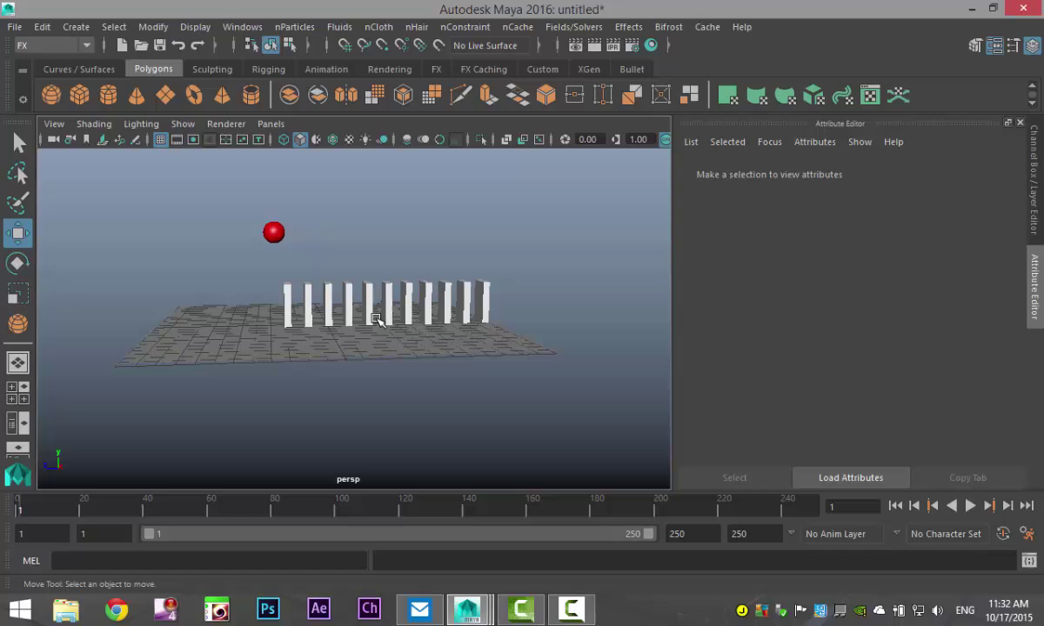
- Select the ball and dominoes and add a gravity field from Fields/Solvers > Gravity
click(276, 232)
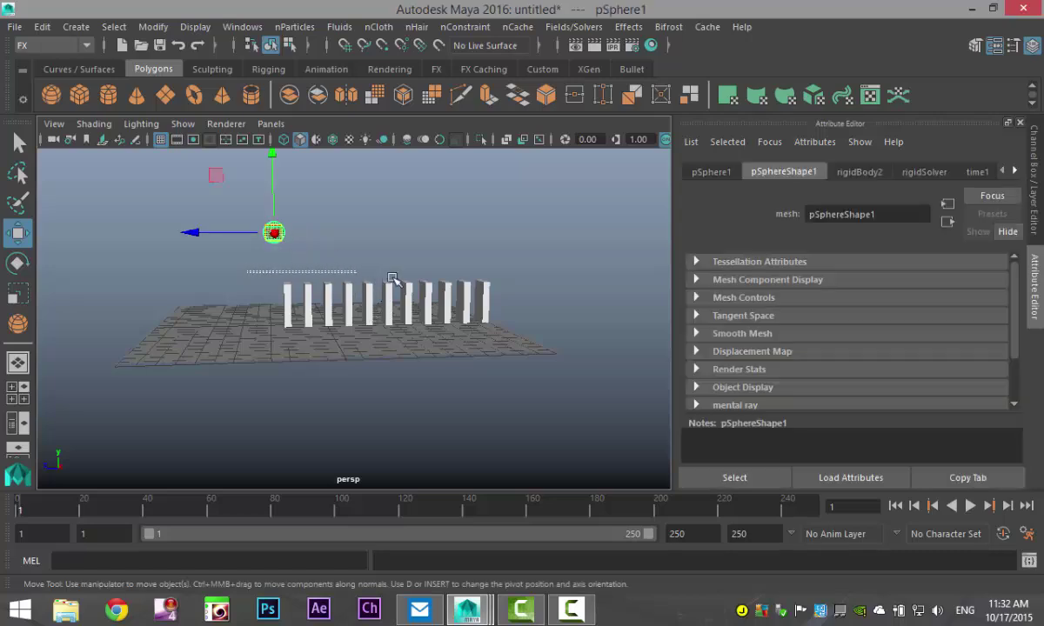
drag(363, 255, 533, 296)
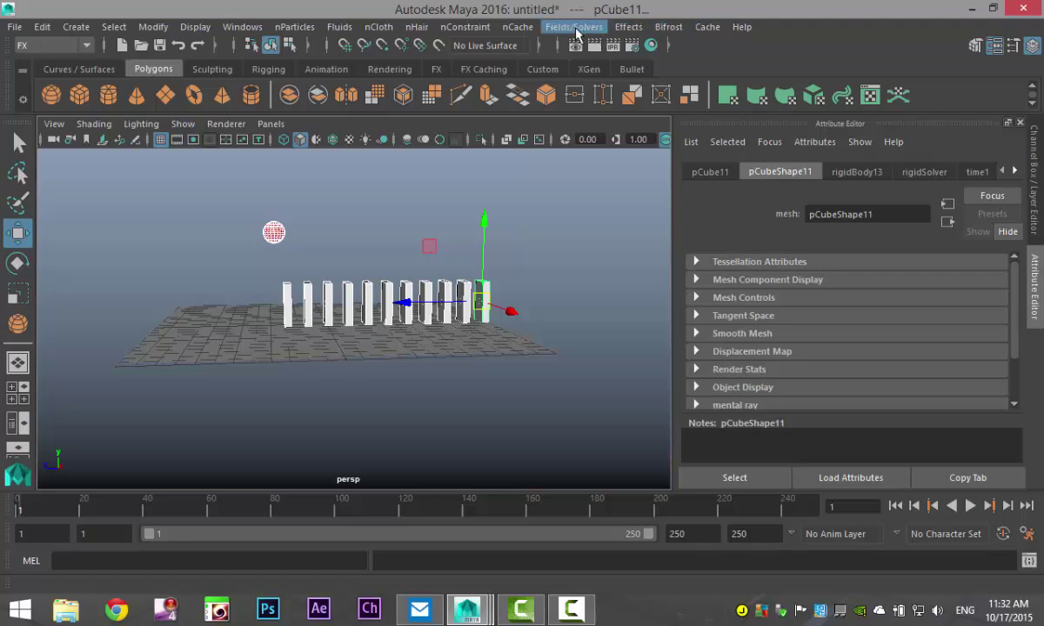
click(574, 27)
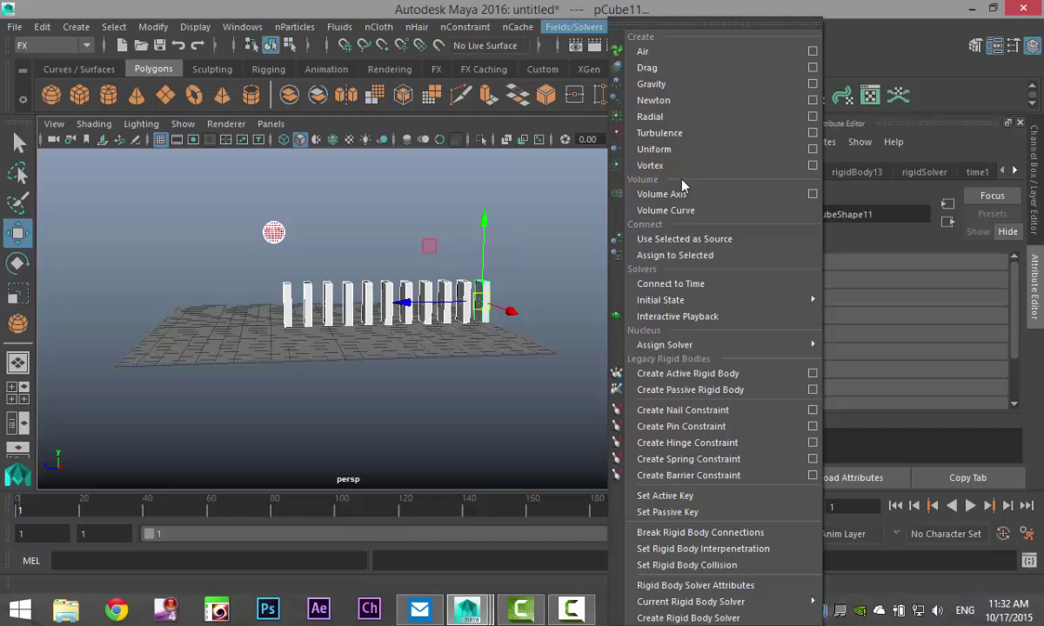
click(652, 84)
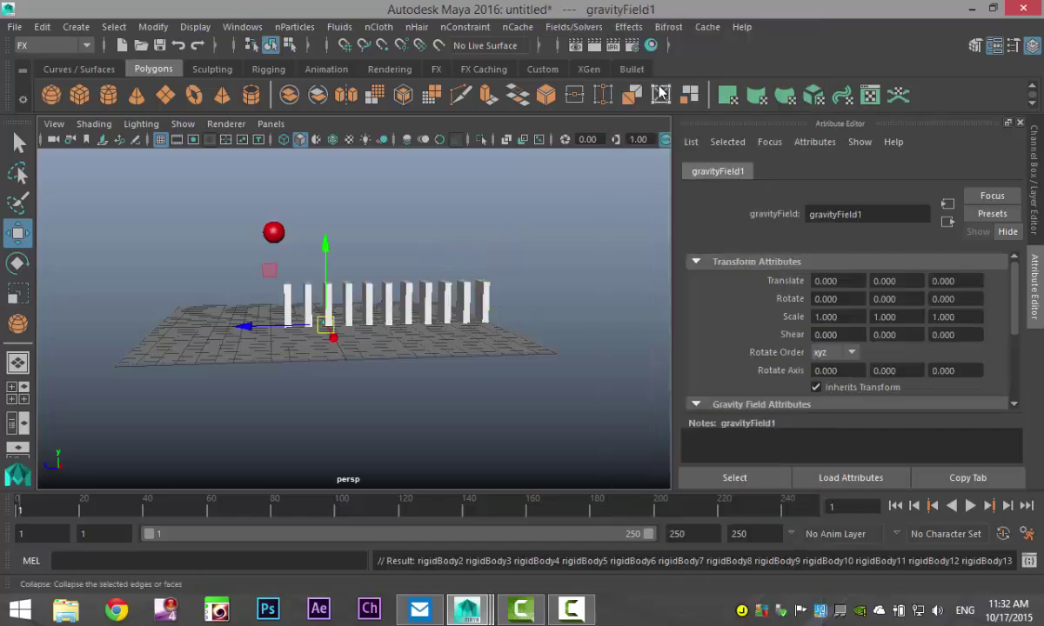
alt+drag(410, 396, 474, 399)
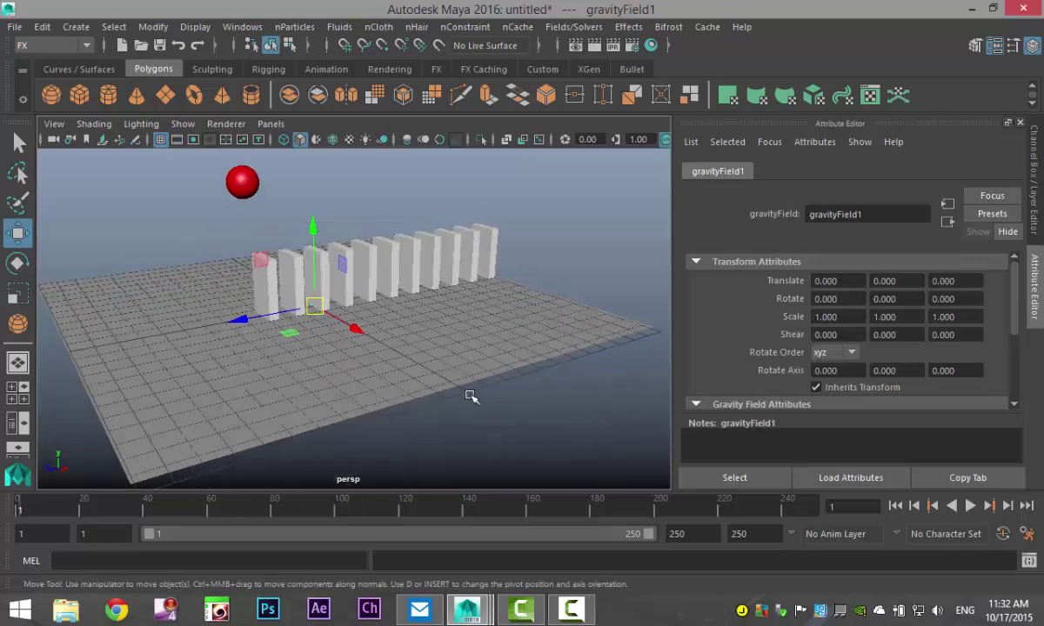
- Play the simulation forwards so the ball falls under gravity
alt+middle_drag(470, 400, 452, 408)
click(971, 506)
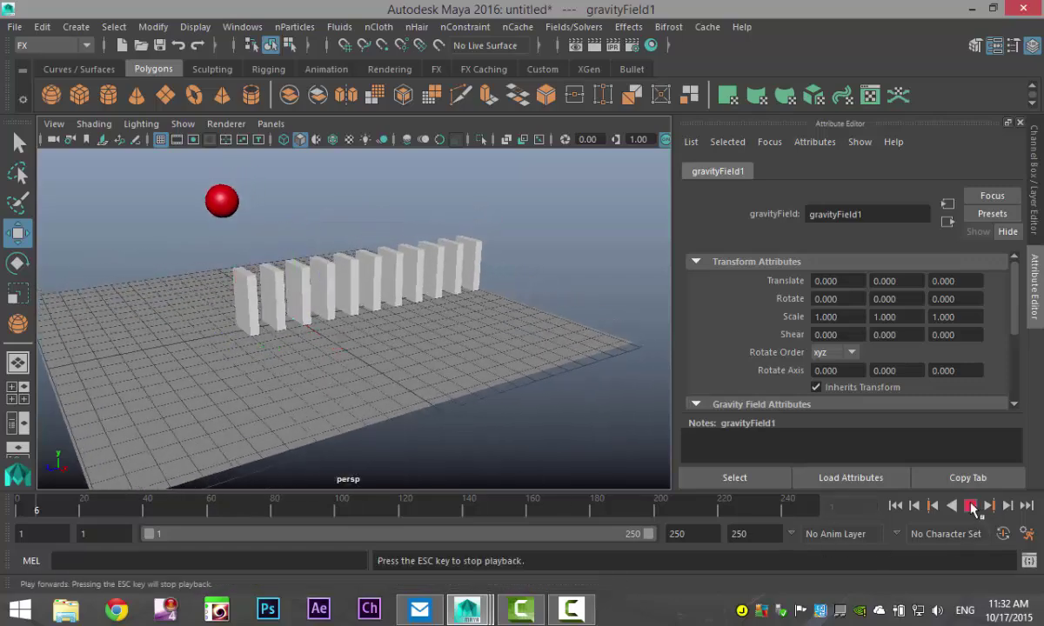